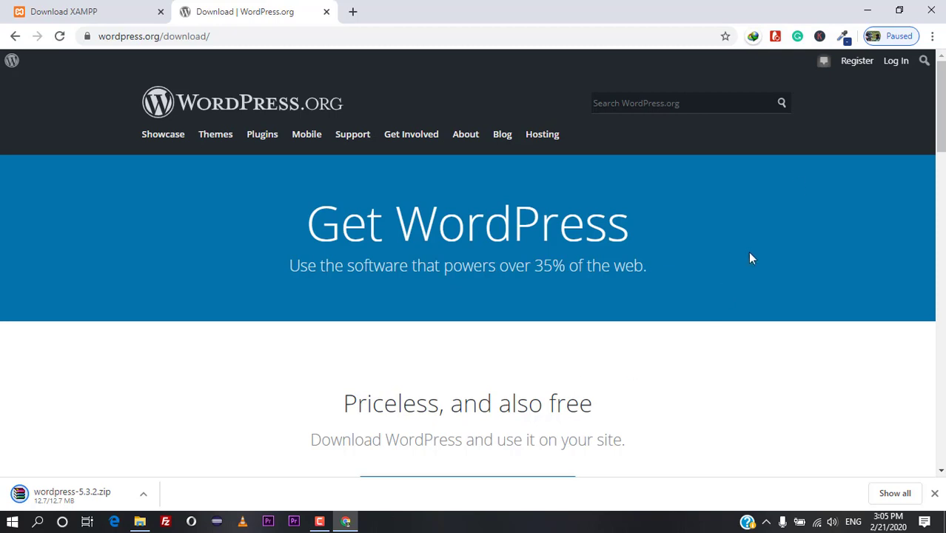
Open the browser's full downloads list and show wordpress-5.3.2.zip in its folder
click(897, 493)
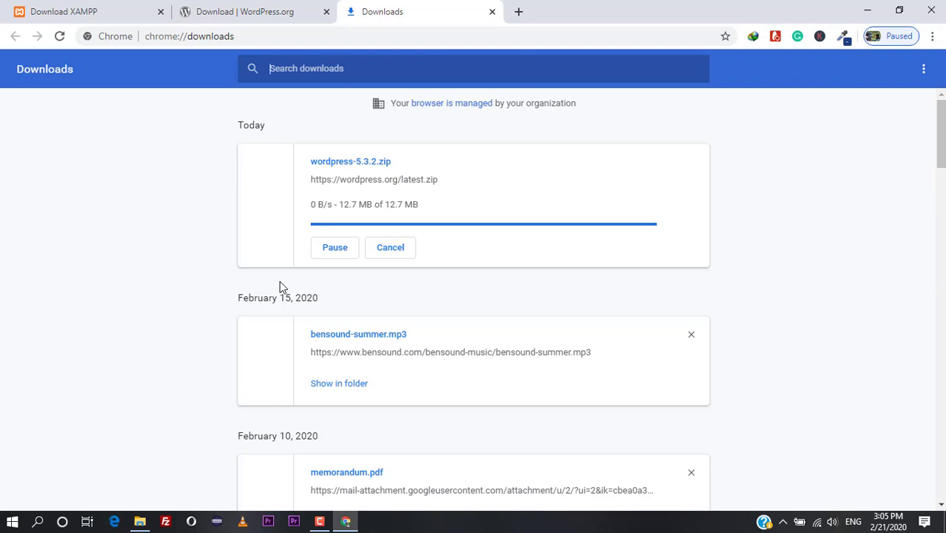
click(255, 11)
click(382, 8)
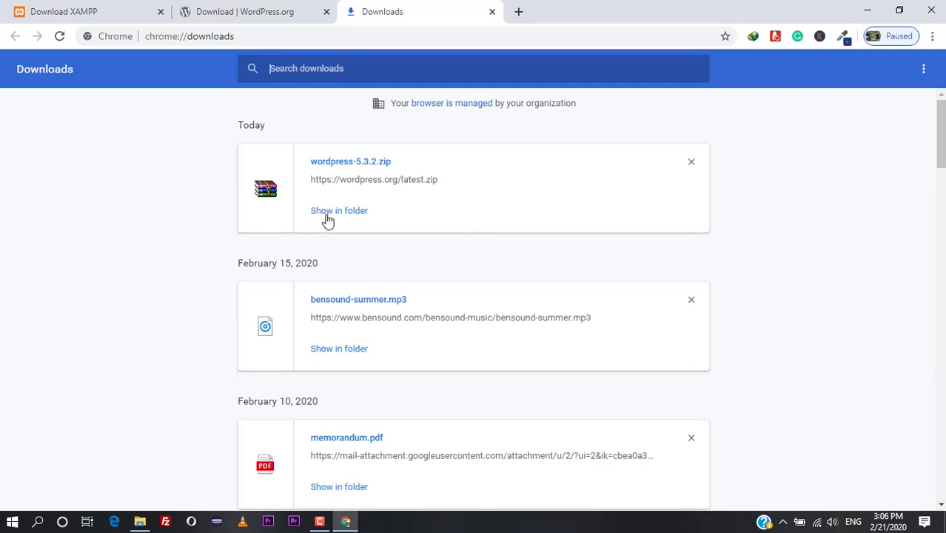
click(333, 211)
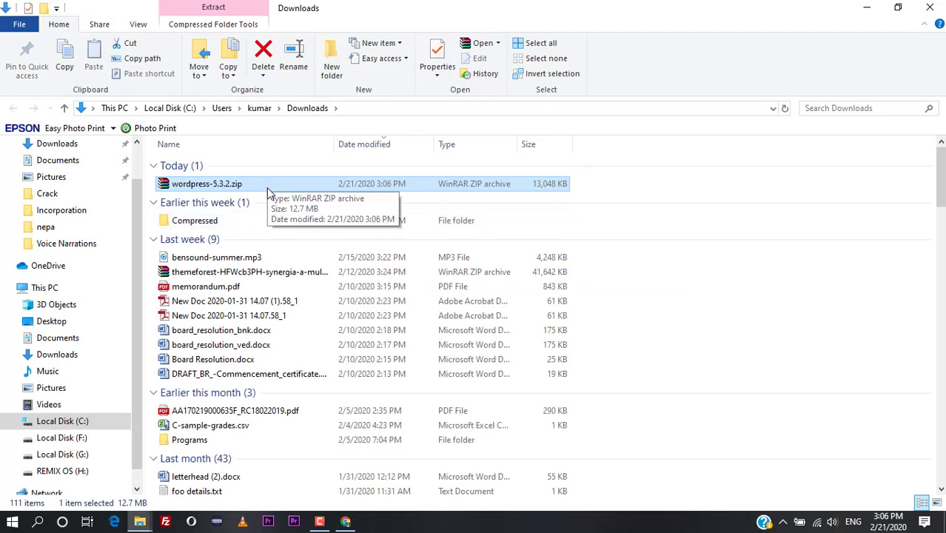
Move wordpress-5.3.2.zip from the Downloads folder to C:\xampp\htdocs
right_click(269, 191)
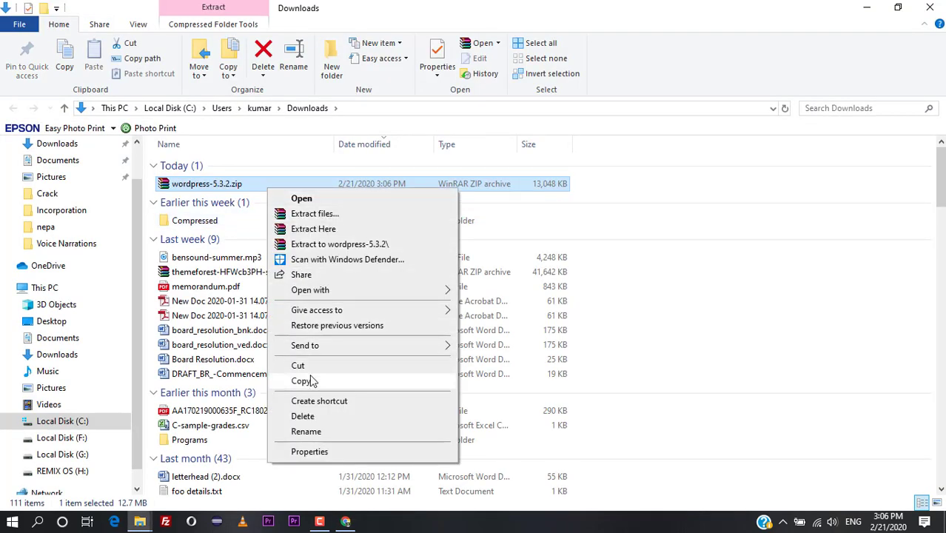
click(299, 366)
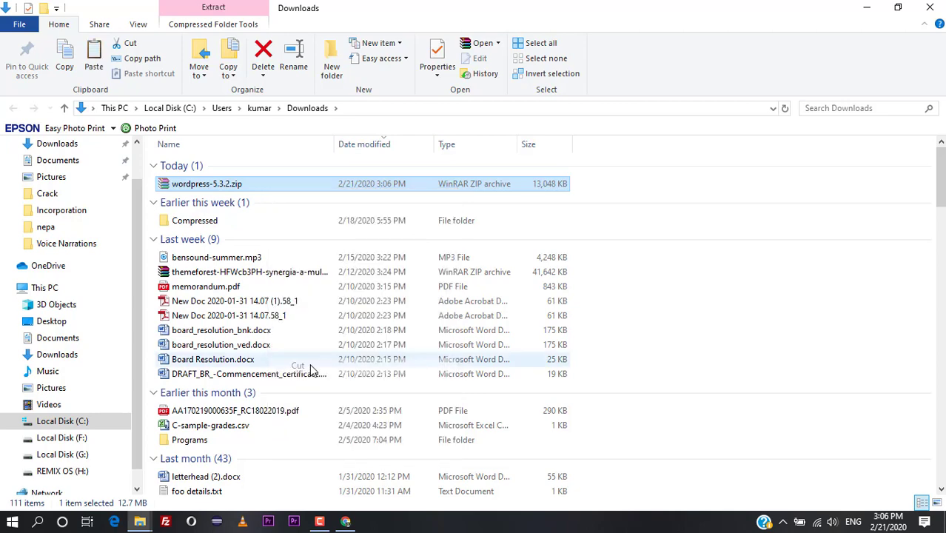
click(49, 291)
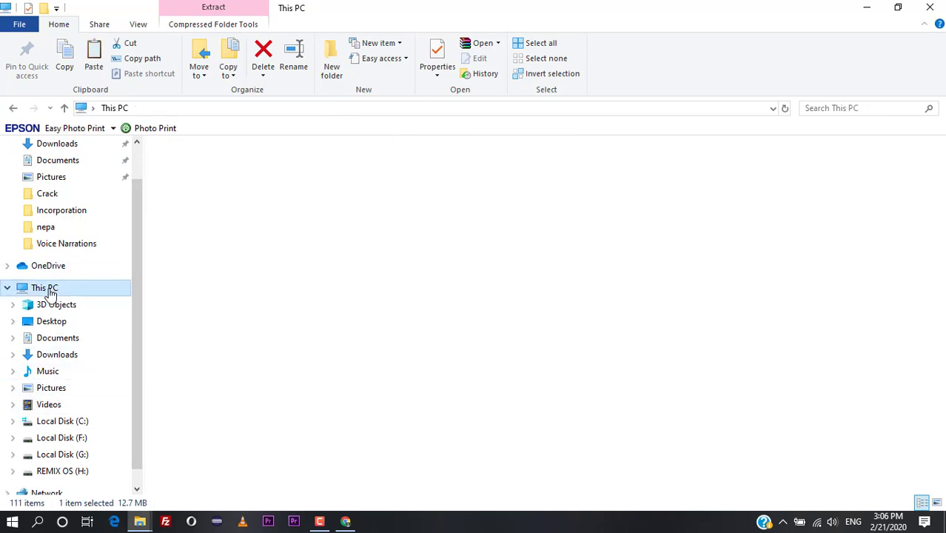
double_click(210, 272)
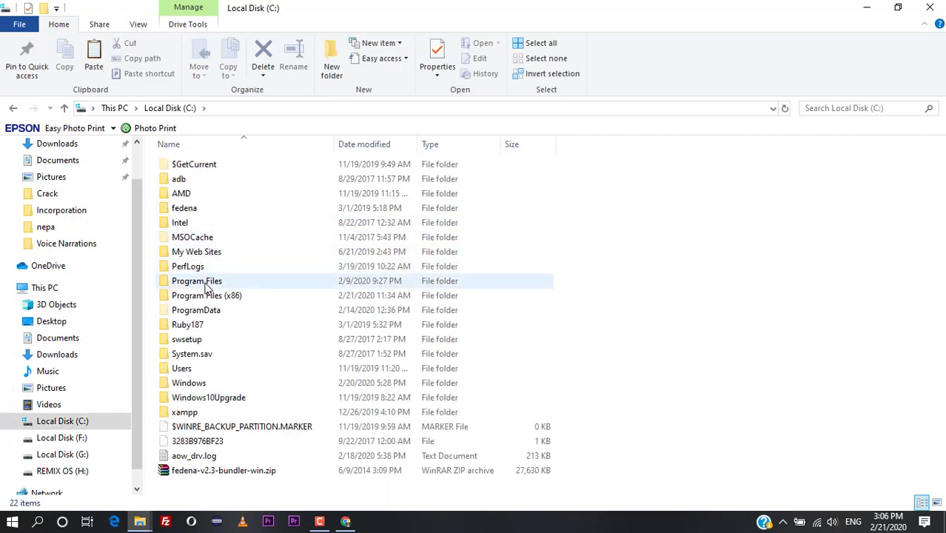
click(210, 415)
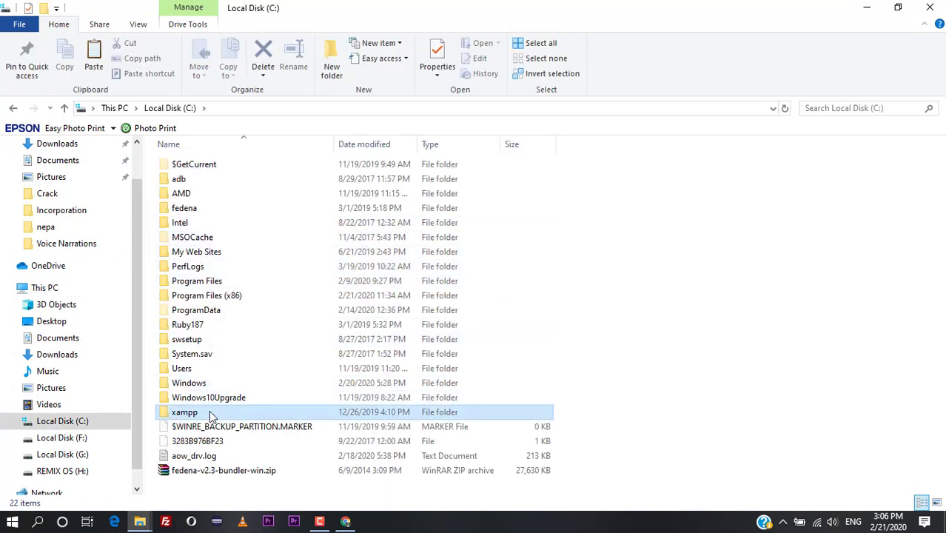
double_click(211, 416)
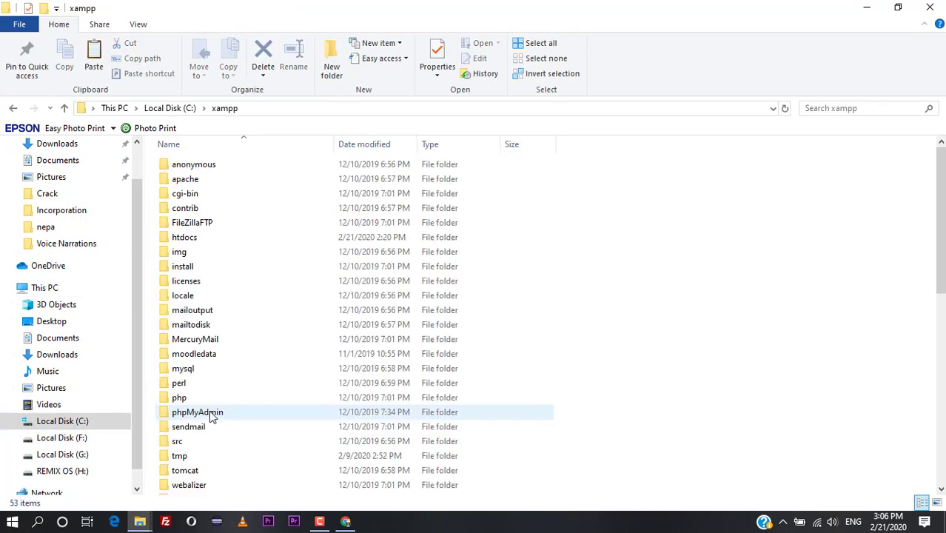
double_click(186, 239)
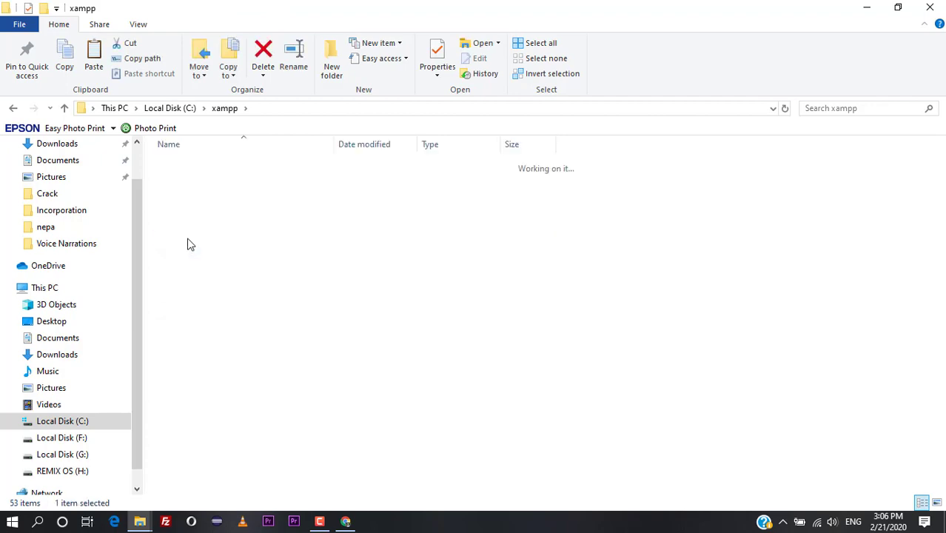
right_click(248, 448)
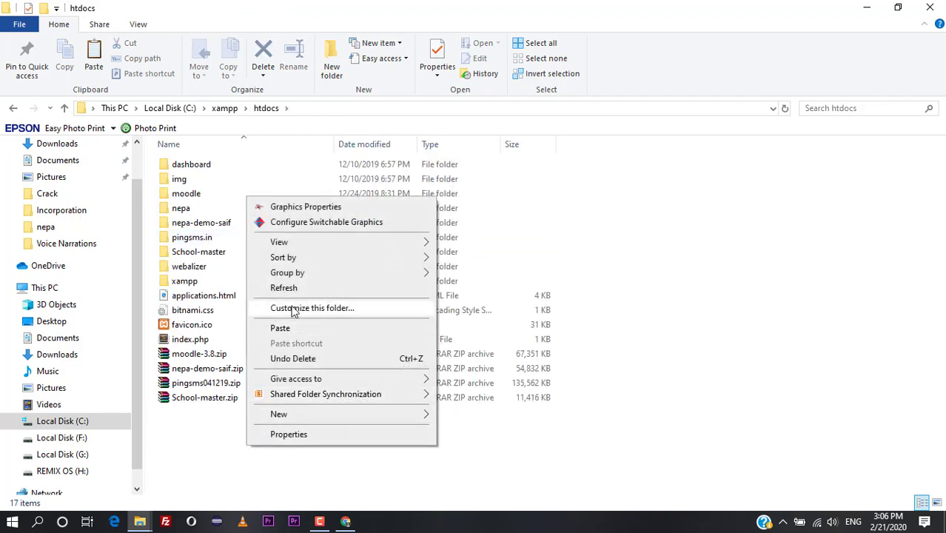
click(282, 328)
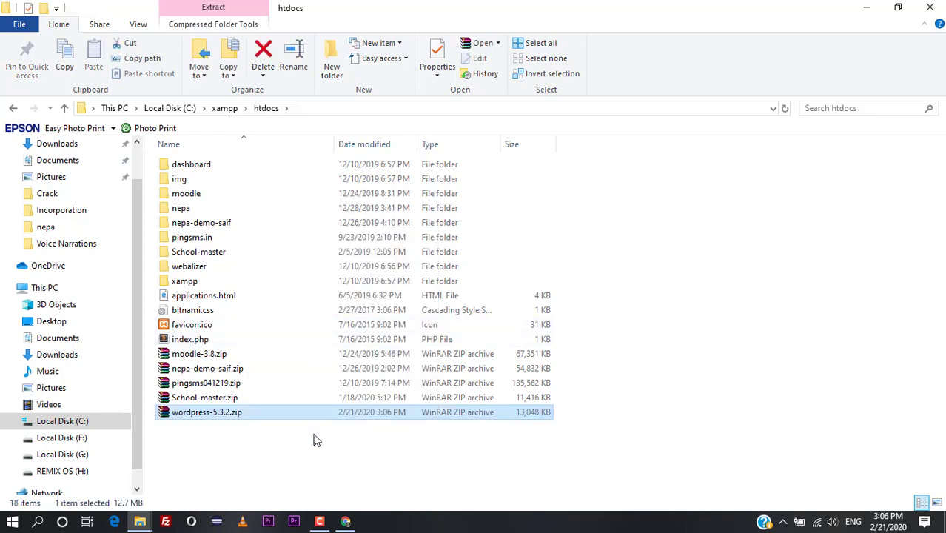
Extract wordpress-5.3.2.zip directly into htdocs and select the extracted wordpress folder
right_click(256, 411)
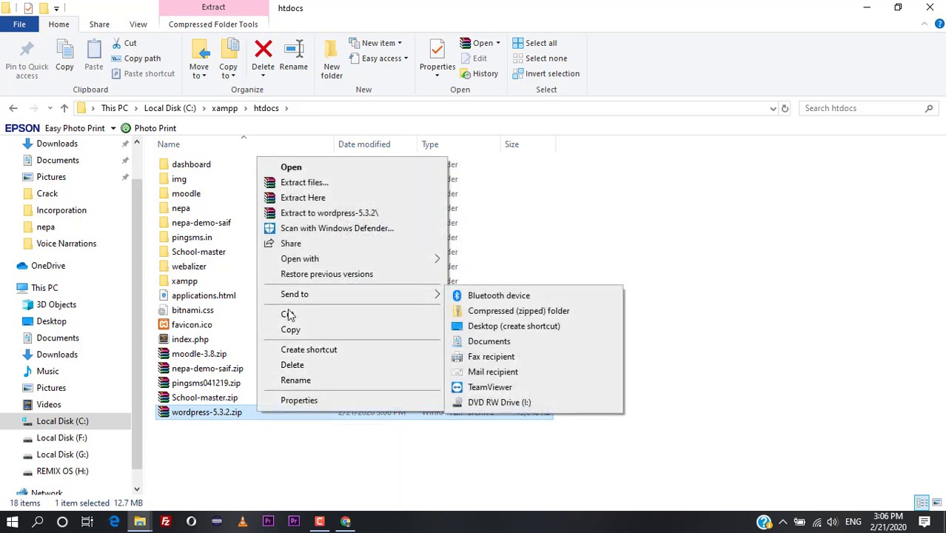
click(299, 198)
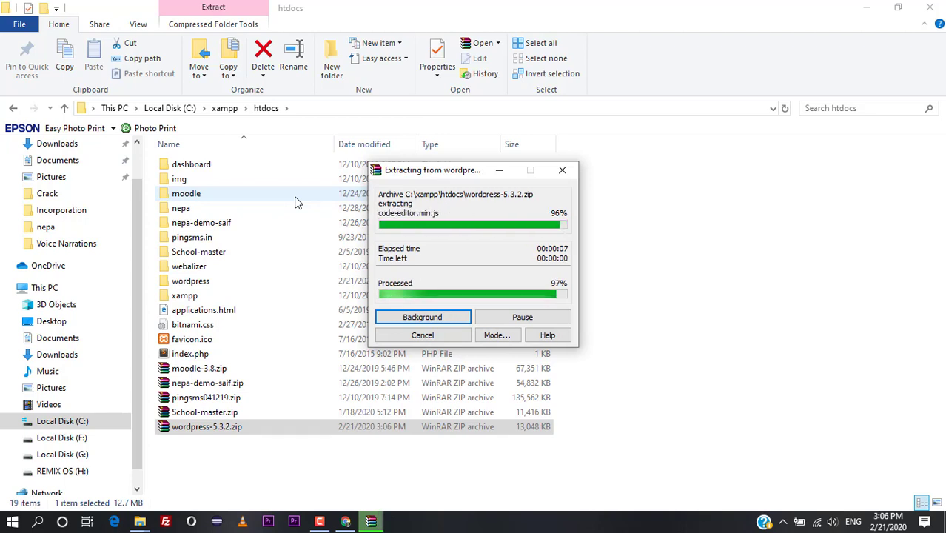
click(211, 281)
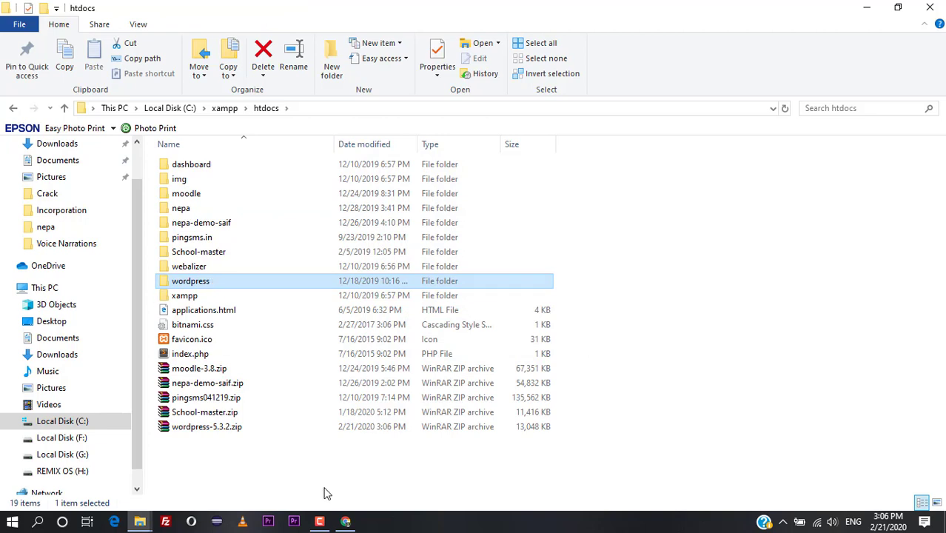
Go back to the C:\xampp folder and launch xampp-control.exe
click(14, 108)
click(14, 108)
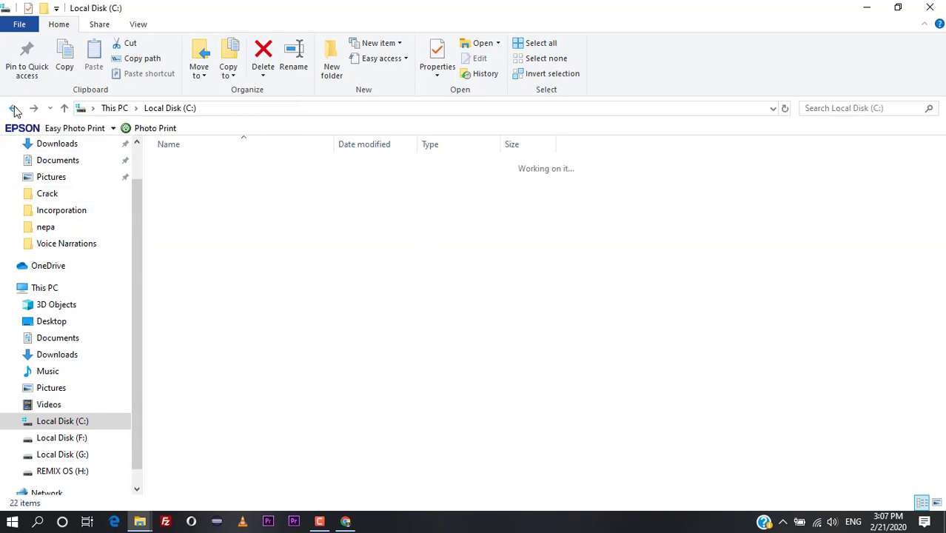
double_click(207, 416)
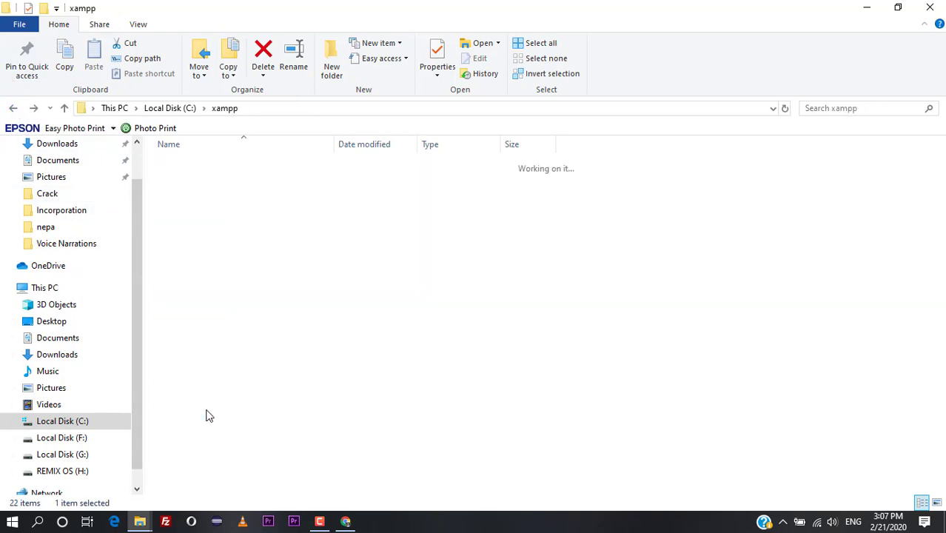
scroll(204, 437, down, 10)
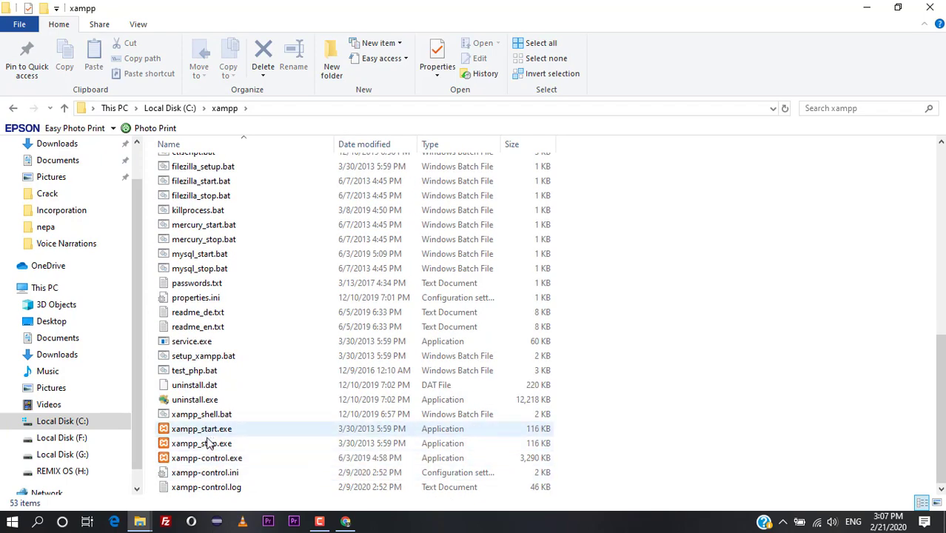
click(208, 459)
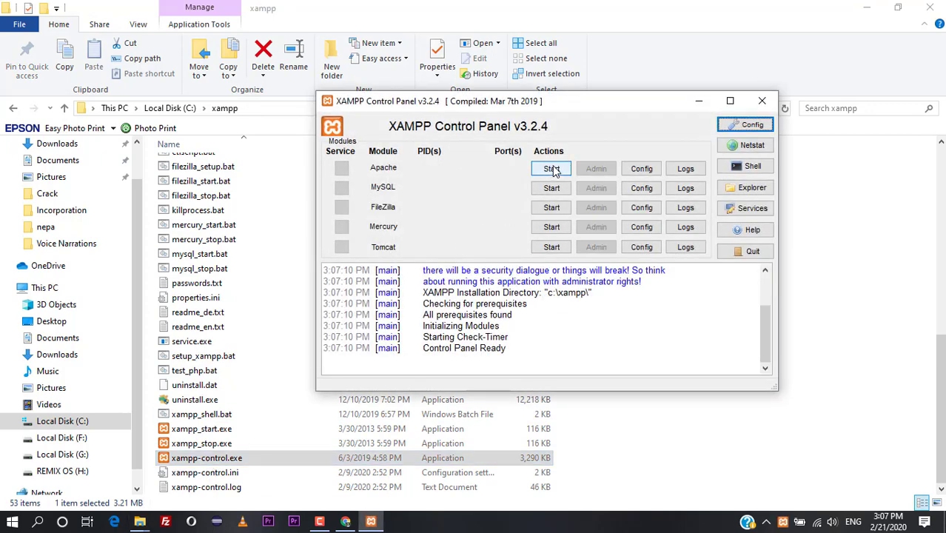
Start the Apache and MySQL modules, and minimise the XAMPP Control Panel and the file window
click(552, 169)
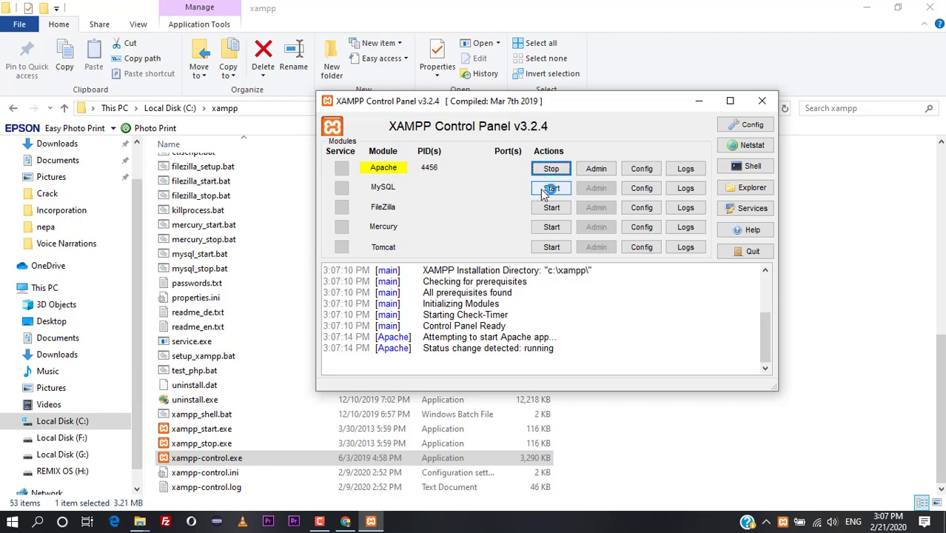
click(548, 189)
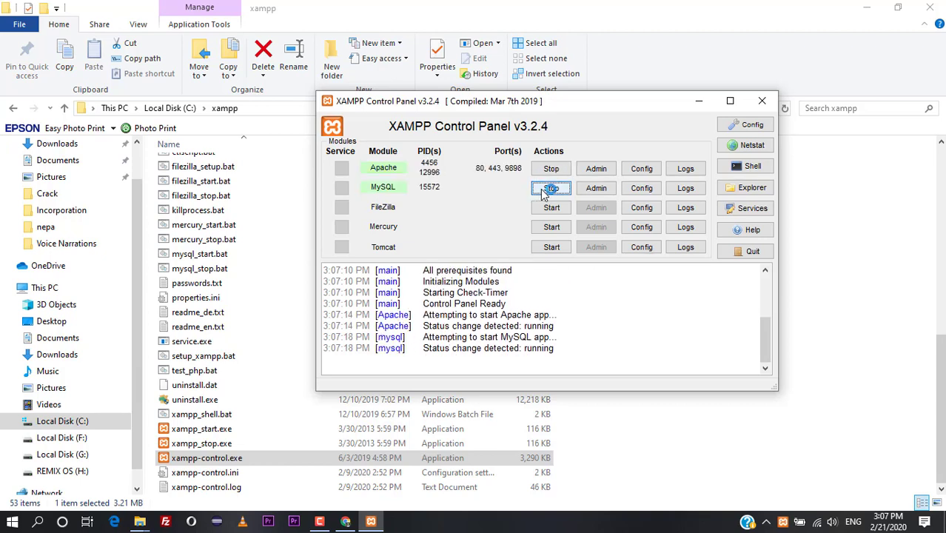
click(700, 102)
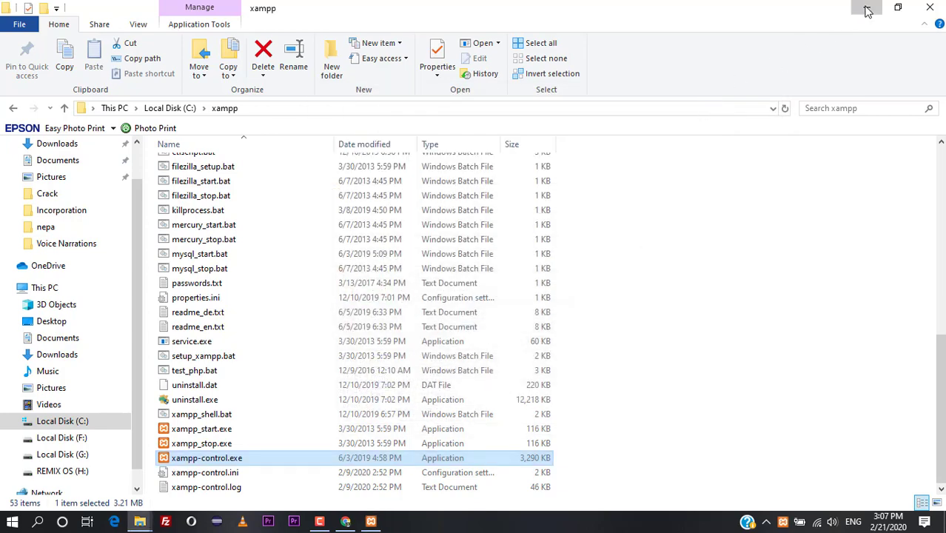
click(868, 10)
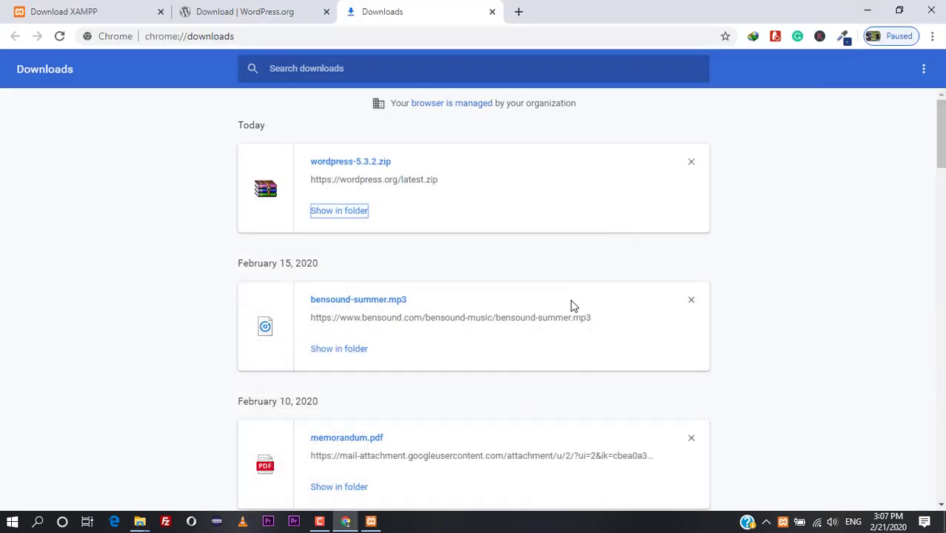
Close the downloads page and load localhost/wordpress in a new browser tab
click(493, 12)
click(355, 11)
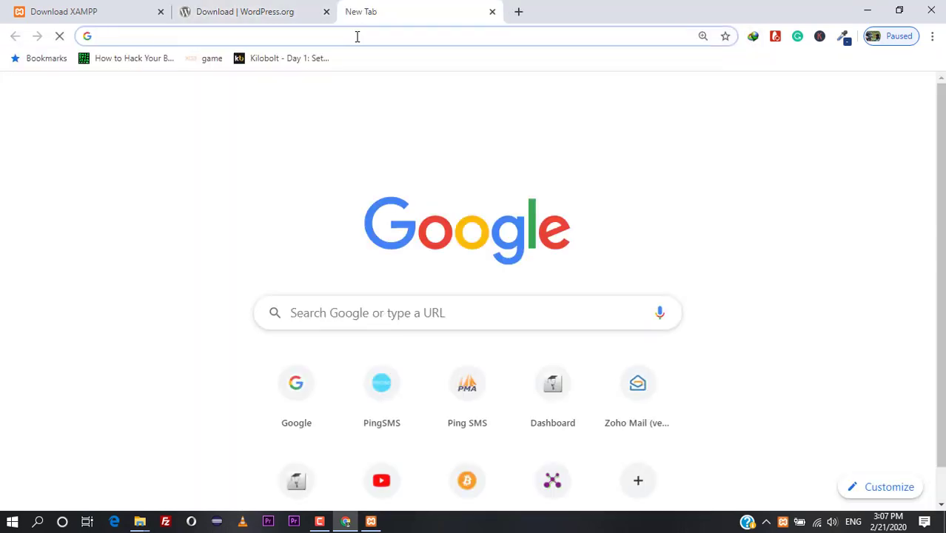
text(lo)
key(End)
key(BackSpace)
key(BackSpace)
key(BackSpace)
key(BackSpace)
key(BackSpace)
key(BackSpace)
key(BackSpace)
key(BackSpace)
key(BackSpace)
key(BackSpace)
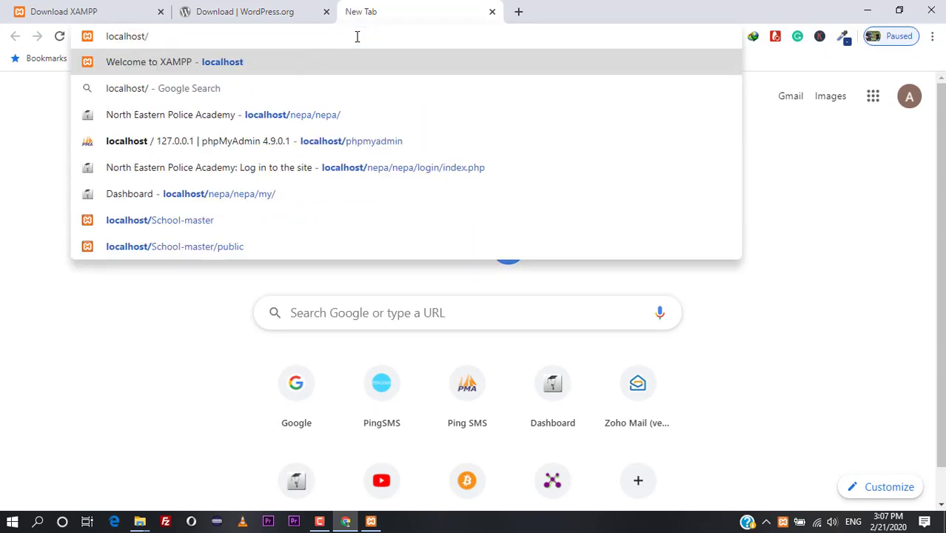
text(word)
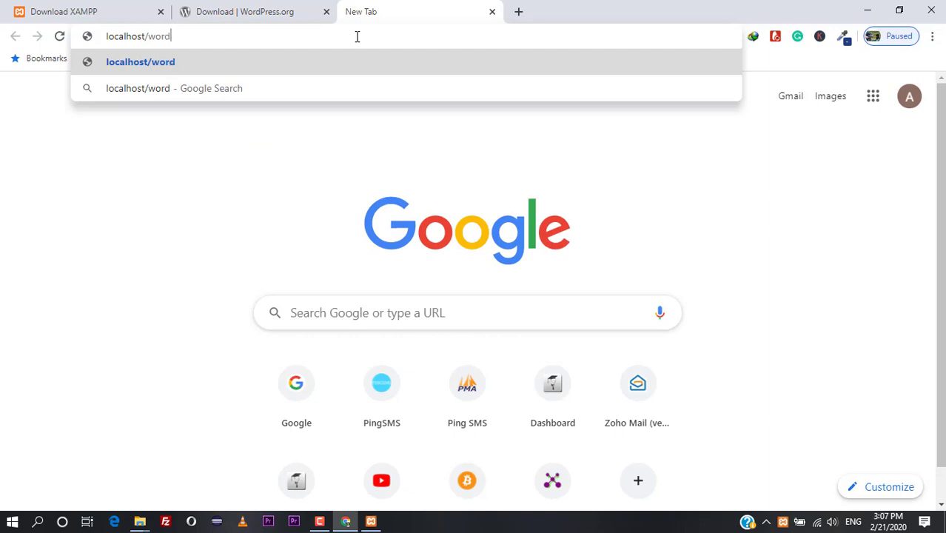
text(press)
key(Return)
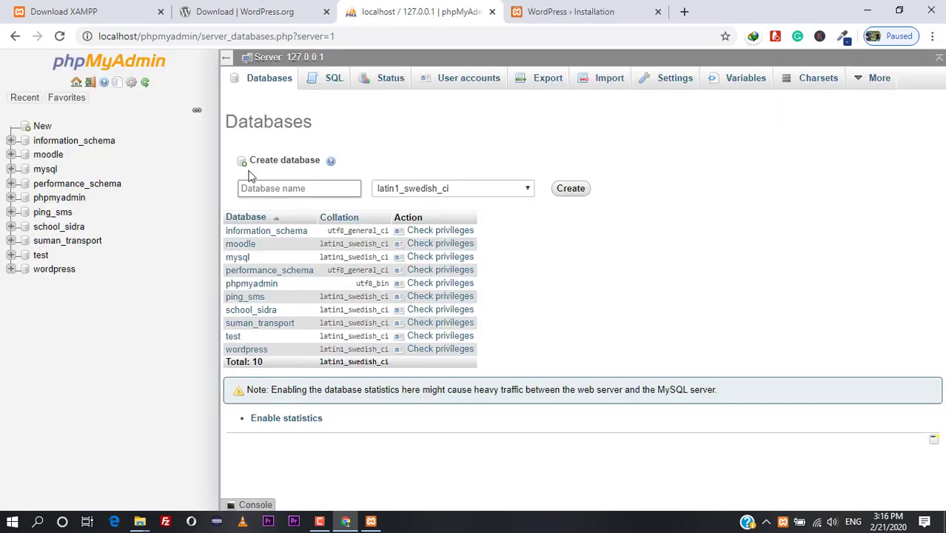
Create a database named wp_local in phpMyAdmin and open it
click(259, 188)
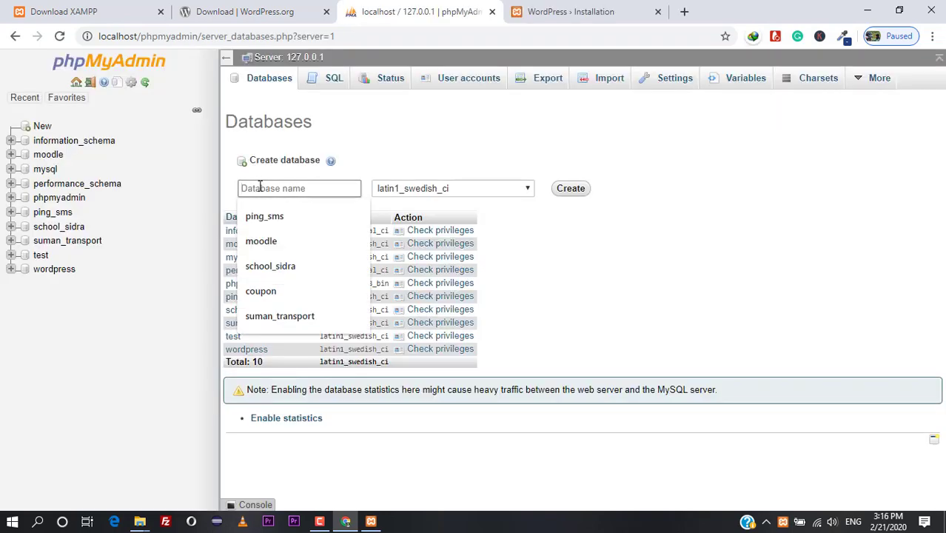
text(wp)
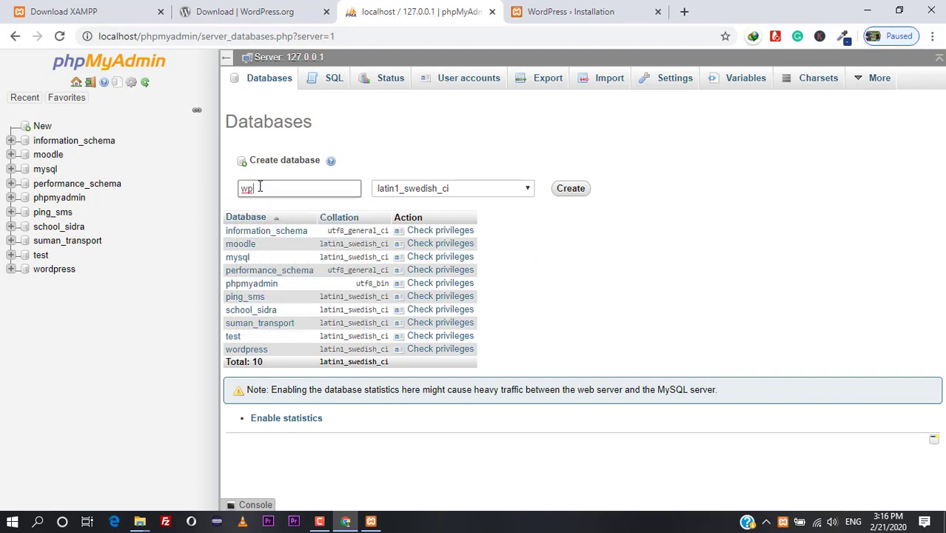
text(_local)
click(573, 189)
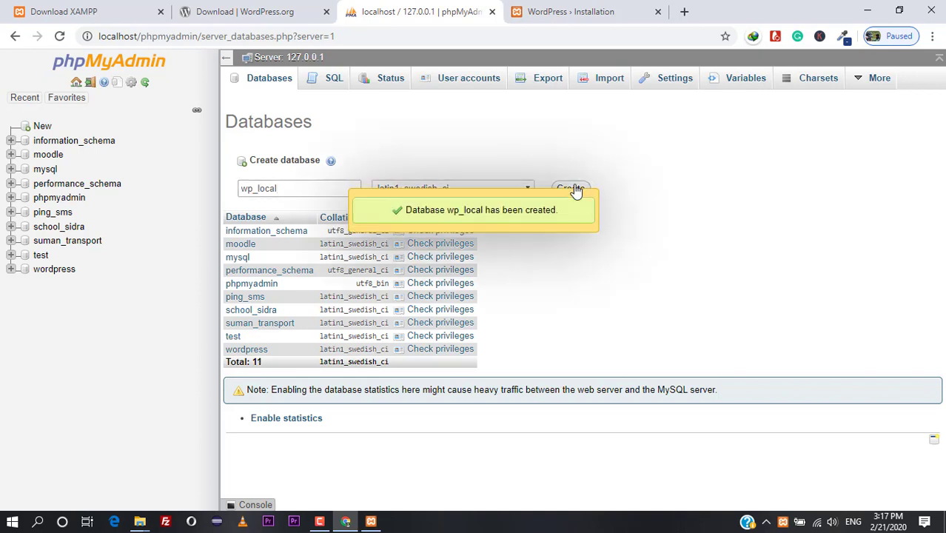
click(51, 284)
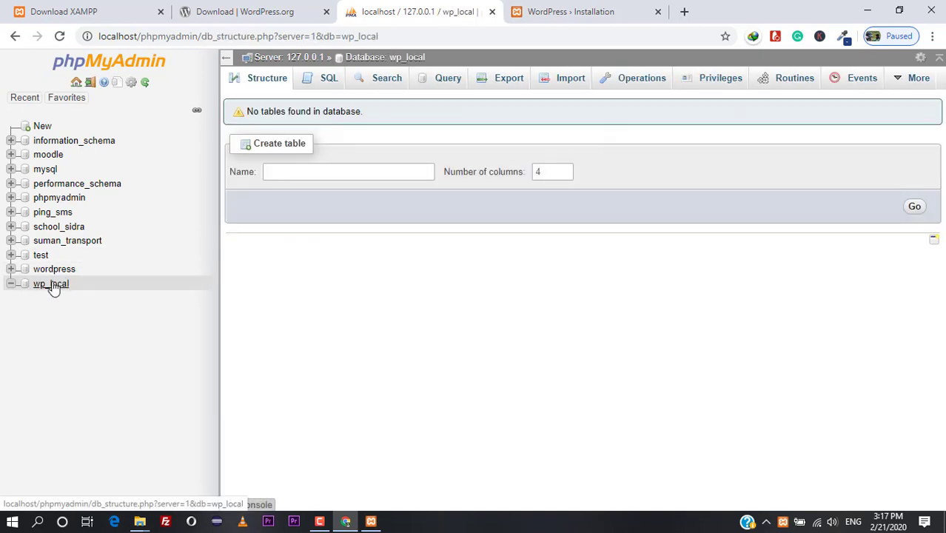
Return to the WordPress installation page and continue to the site information form with English (United States) as the language
click(560, 15)
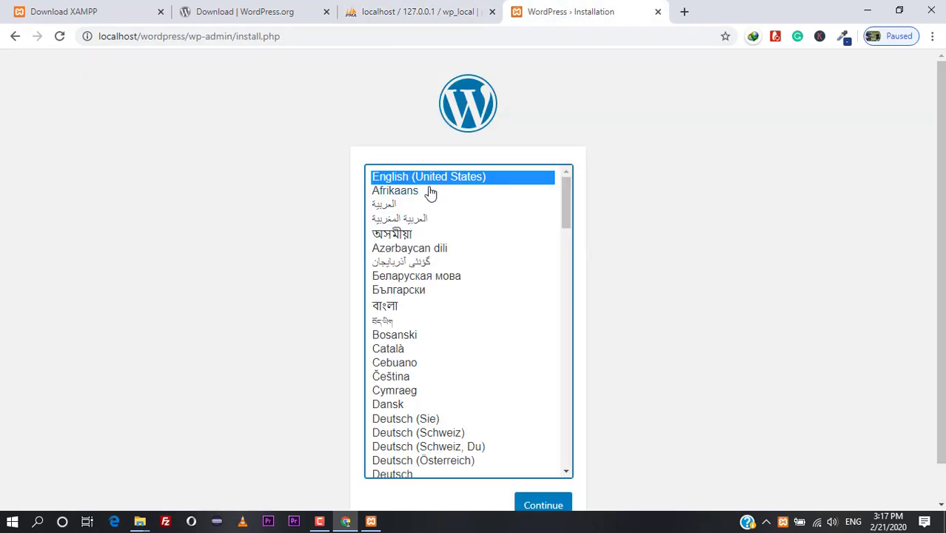
click(541, 505)
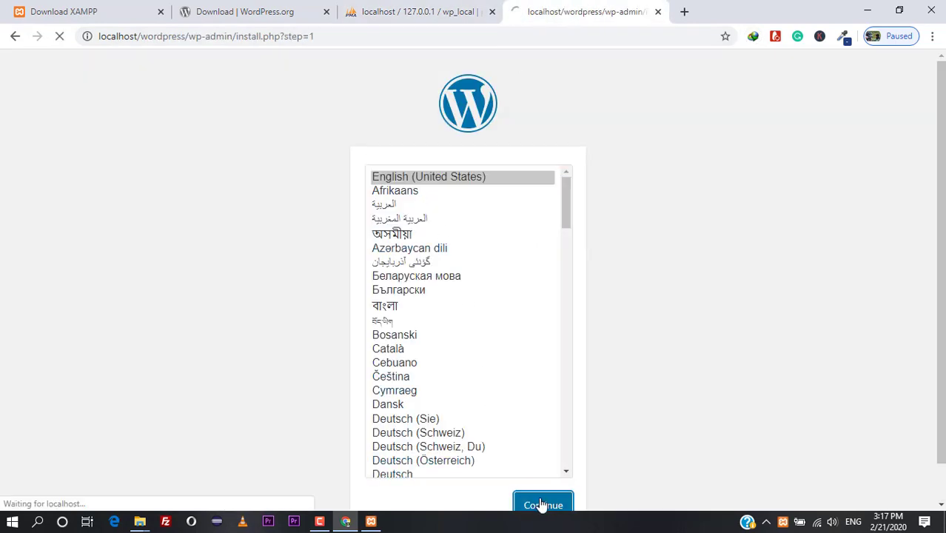
scroll(365, 340, down, 1)
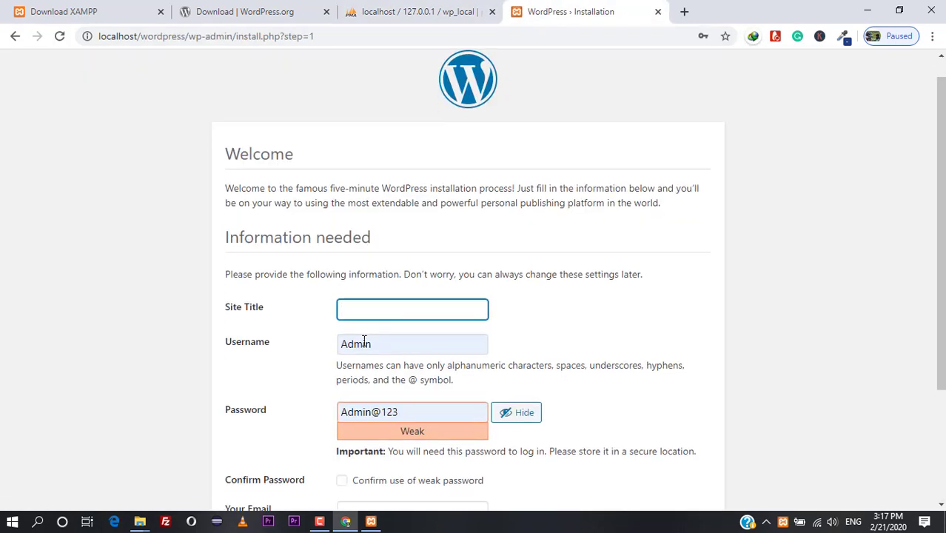
scroll(364, 341, down, 1)
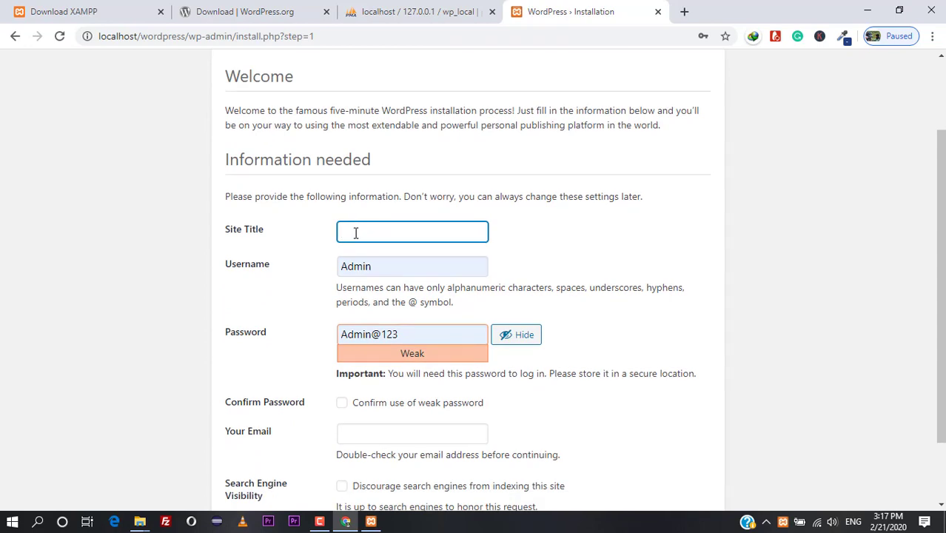
Install WordPress with the site title Test, weak password use confirmed, the administrator's e-mail filled in and search engine indexing discouraged
text(Test)
scroll(415, 341, down, 1)
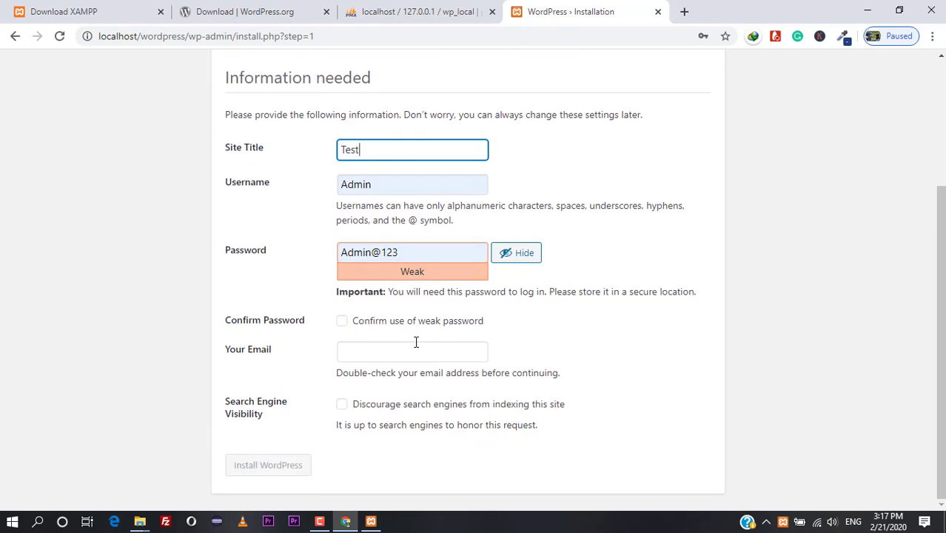
click(343, 323)
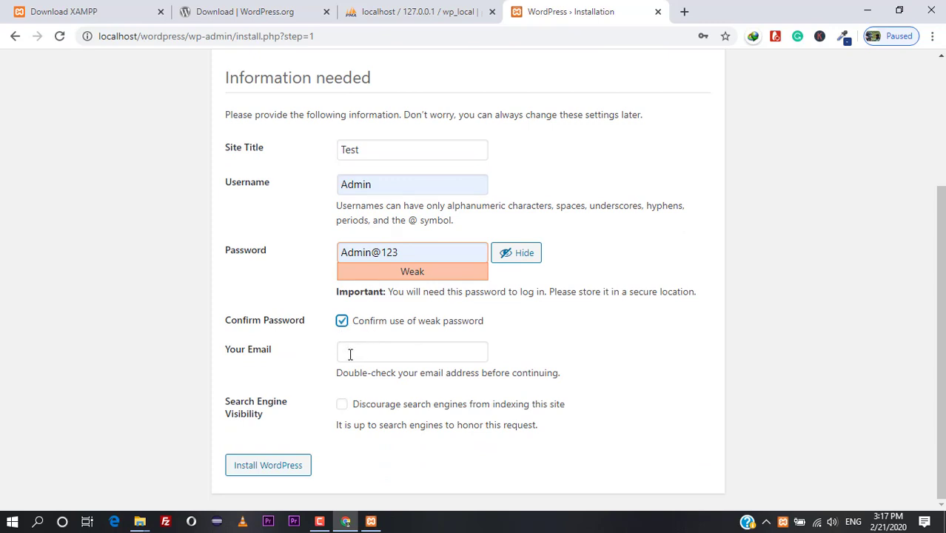
click(349, 361)
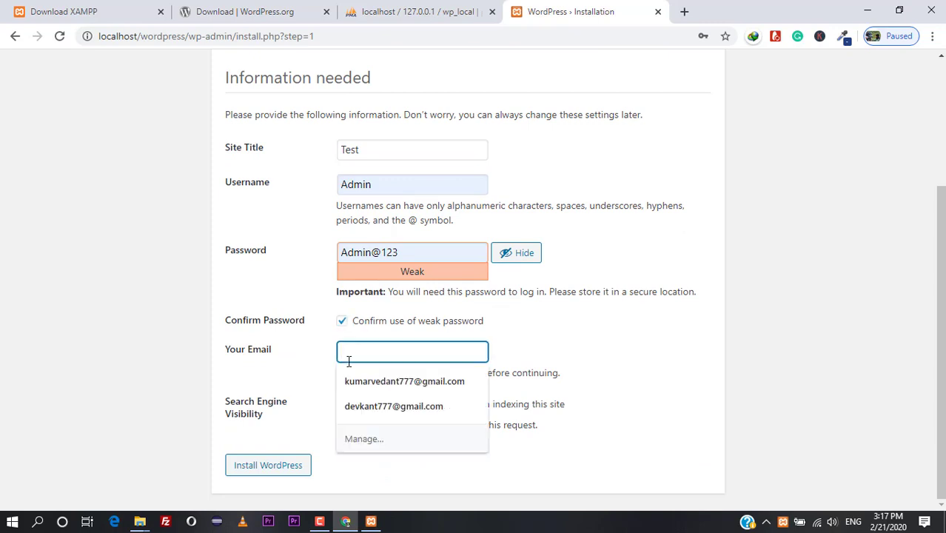
click(361, 381)
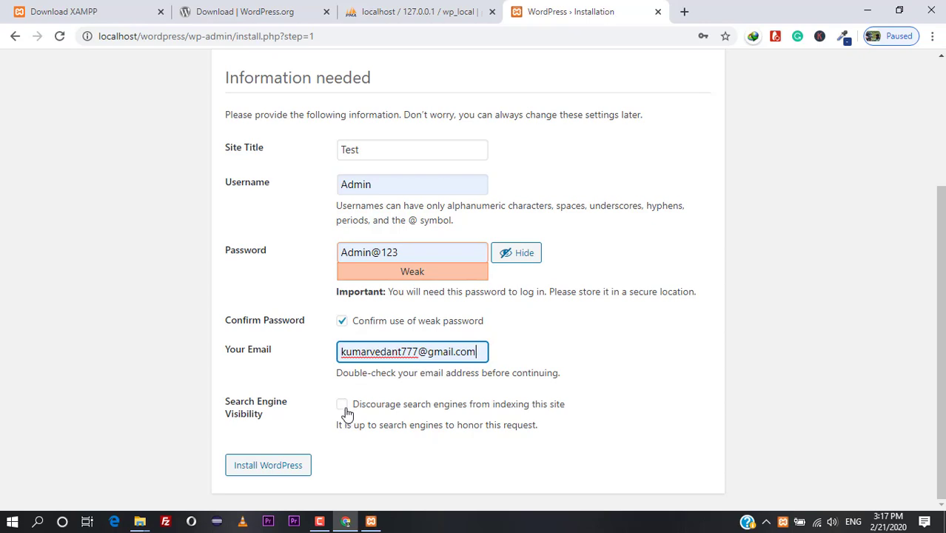
click(346, 409)
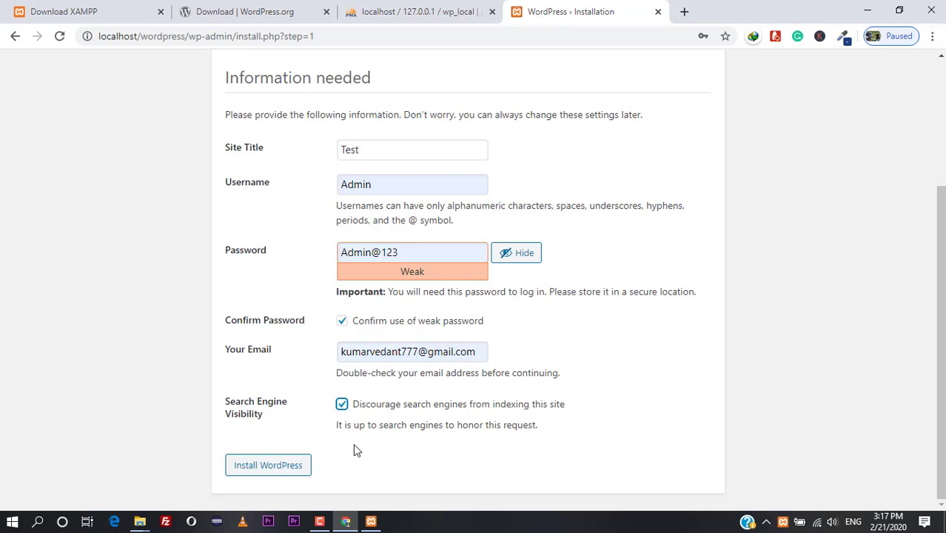
click(279, 469)
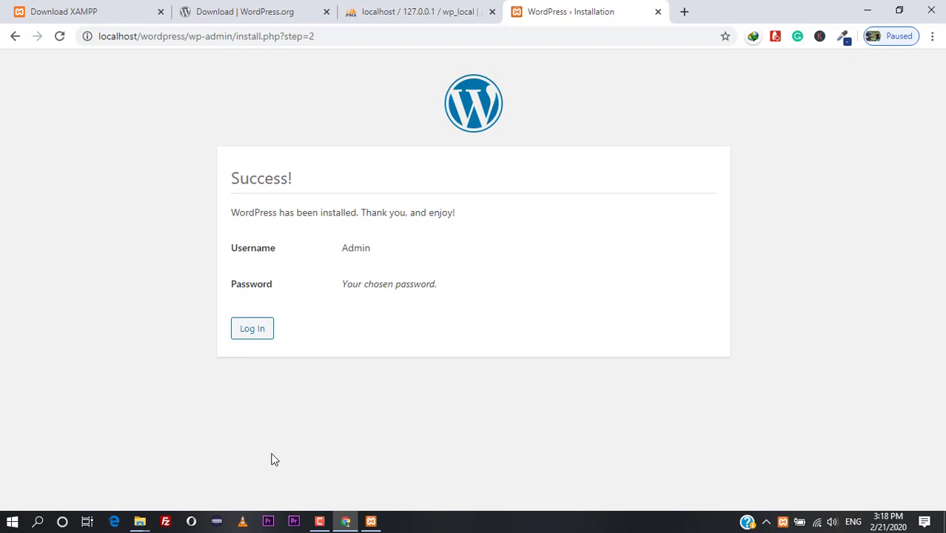
Log in to WordPress with the prefilled credentials and visit the Test site's front page
click(254, 329)
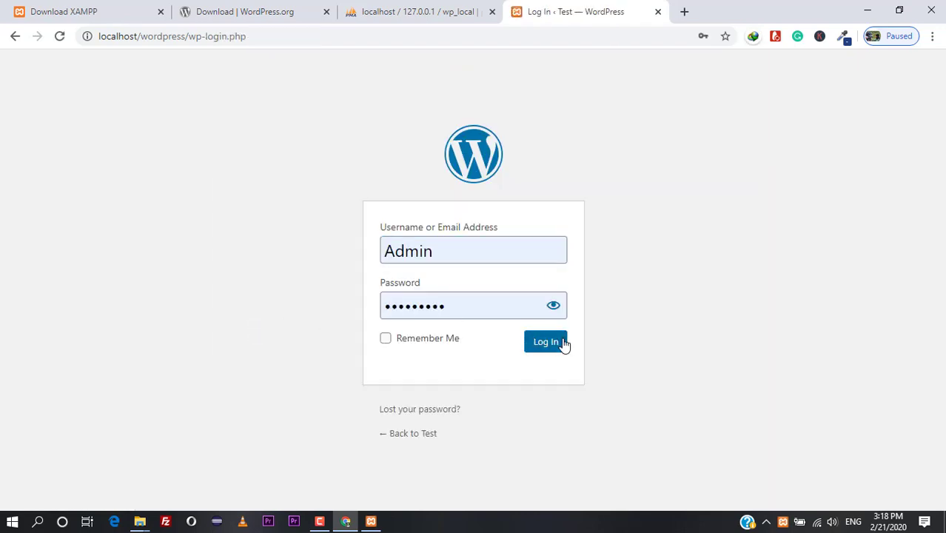
click(564, 343)
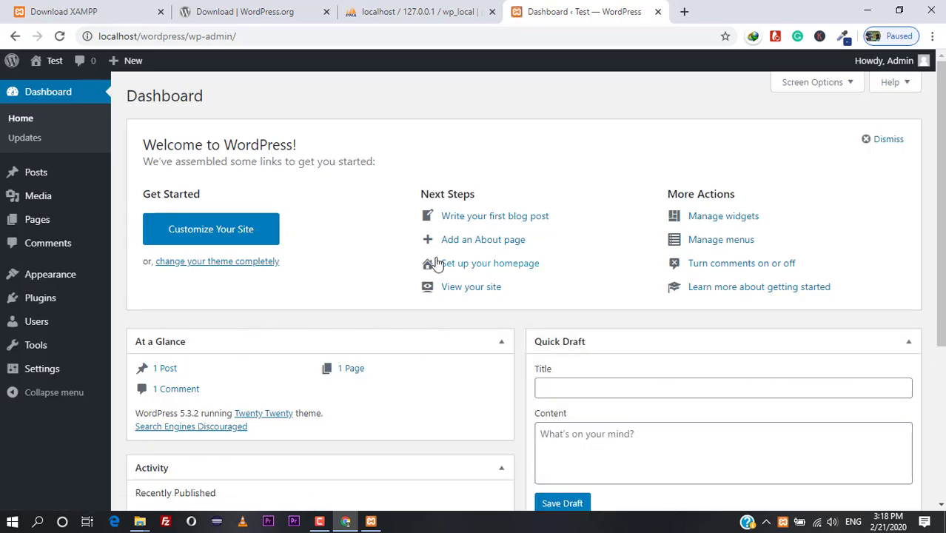
mouse_move(50, 62)
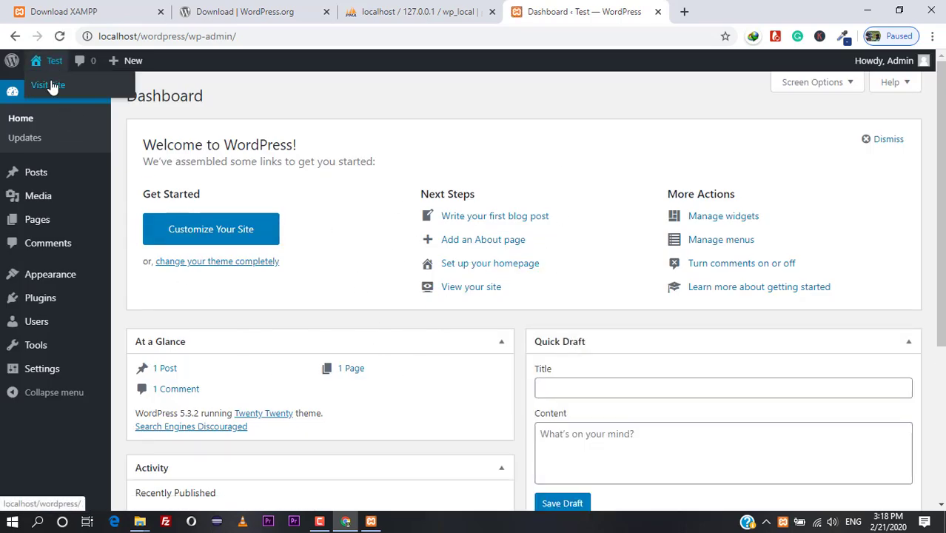
click(50, 86)
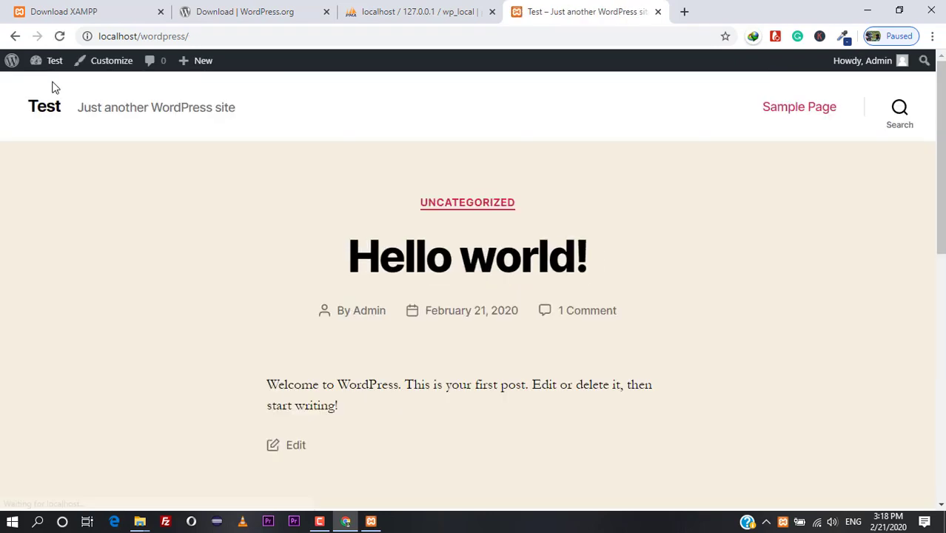
Look through the site's front page, from the Hello world! post to the sections below it and back
drag(294, 385, 267, 385)
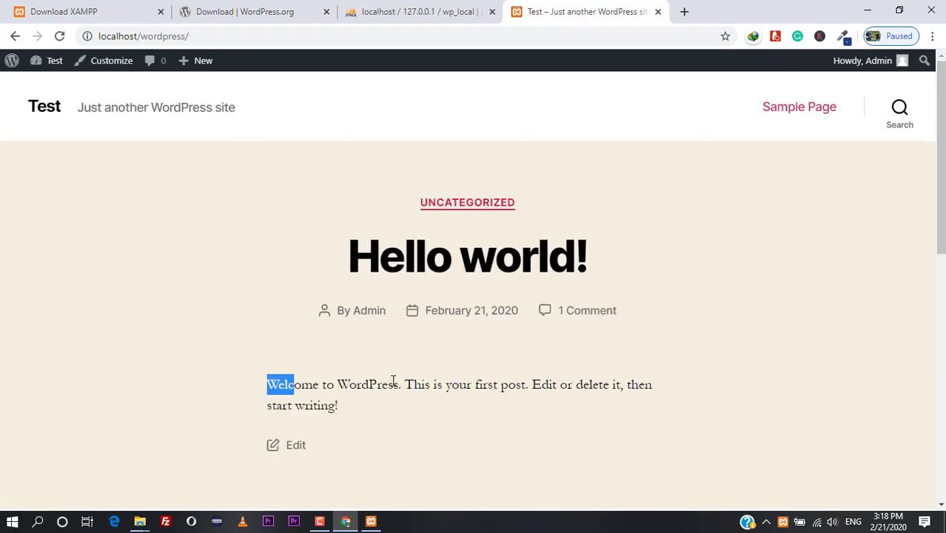
drag(393, 380, 477, 423)
click(475, 420)
scroll(475, 421, down, 3)
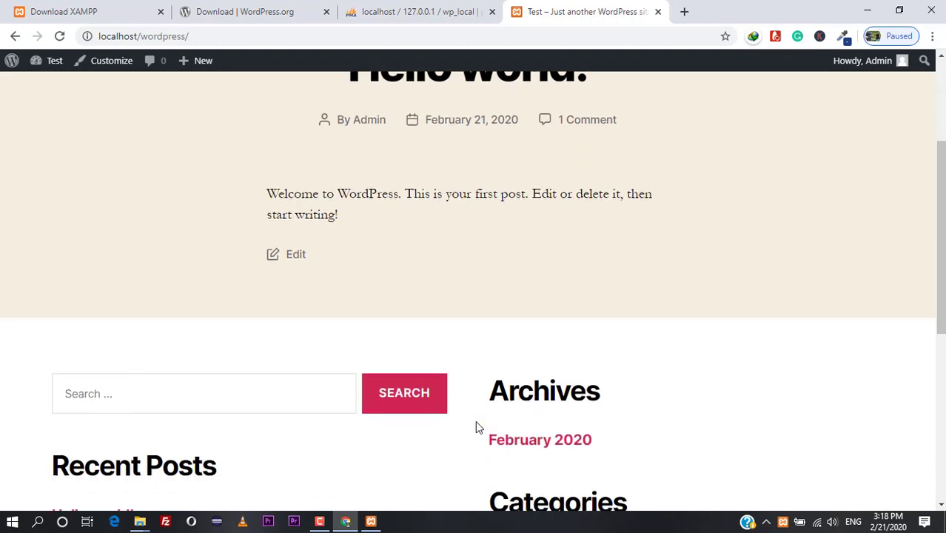
scroll(476, 425, down, 2)
scroll(476, 426, up, 5)
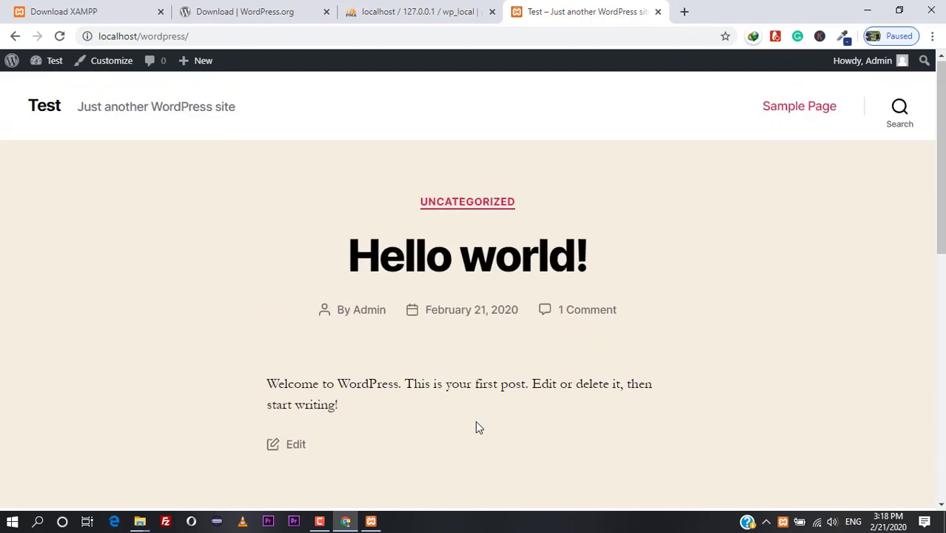